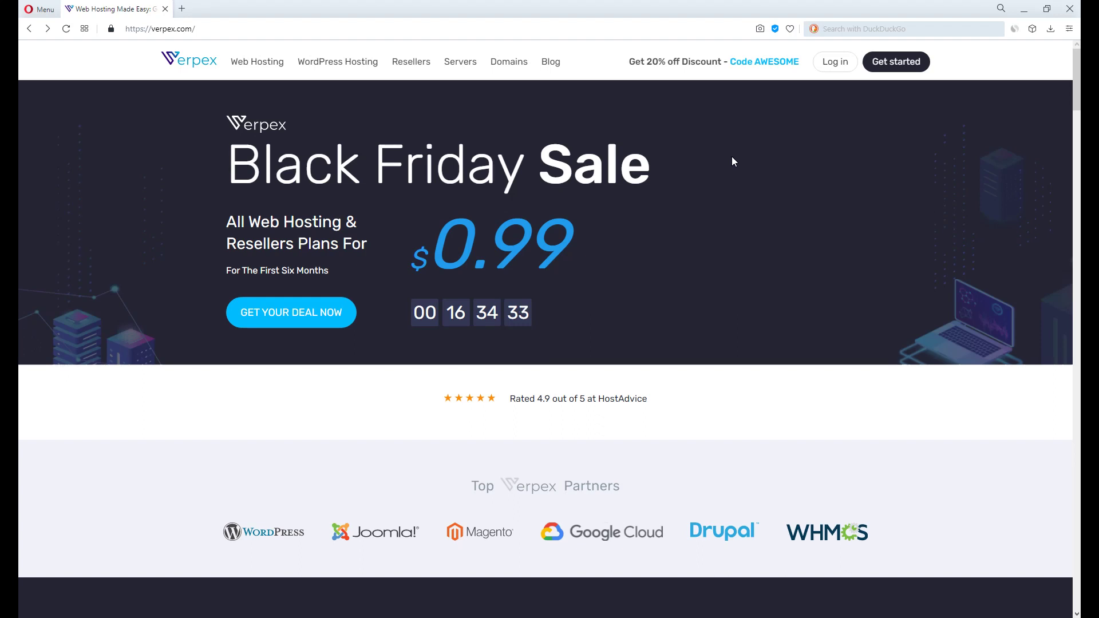
Step: Scroll the Verpex homepage down to the Bronze, Silver and Gold hosting plan cards
middle_click(798, 245)
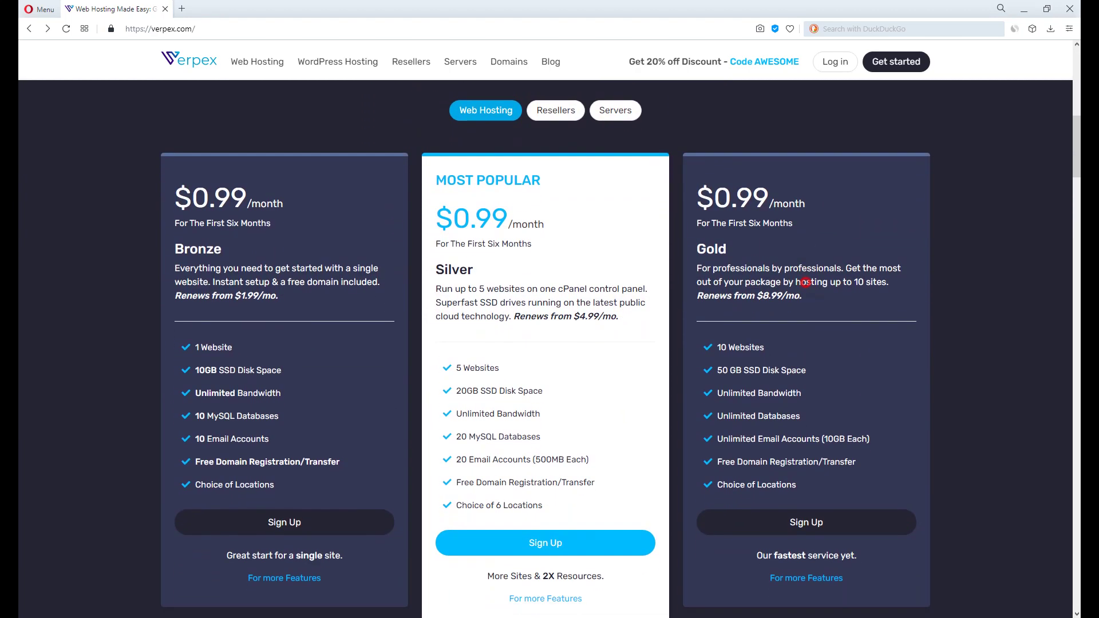
Step: Scroll down to the Gold plan to begin its order
scroll(806, 284, "down", 1)
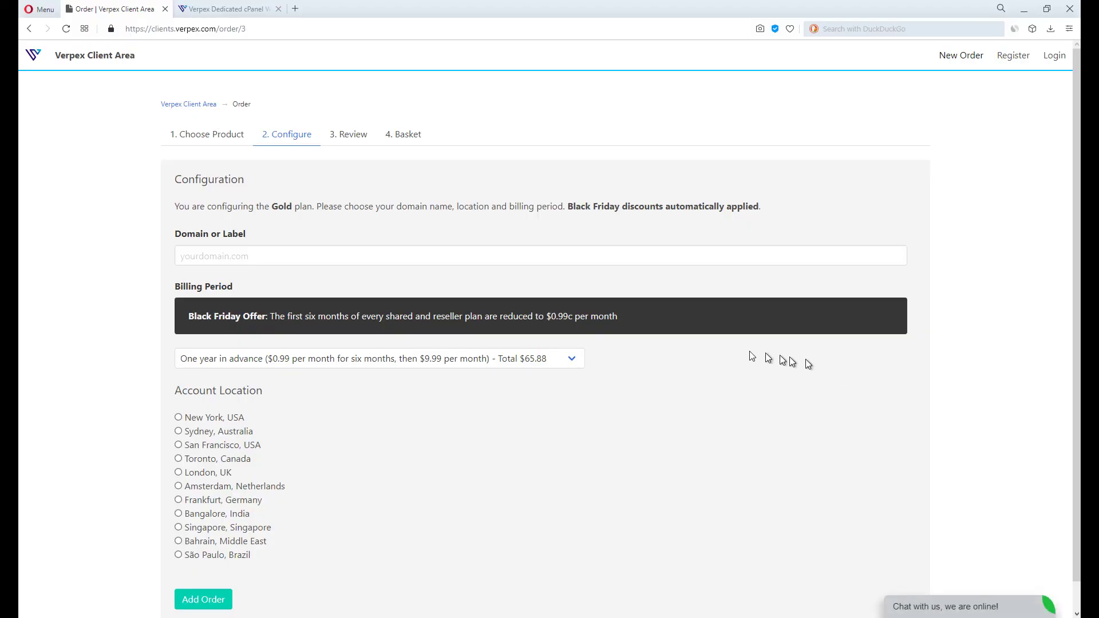
Step: Configure Gold for arm.monster with six-month billing ($5.94), pick a location, and add it to the basket
left_click(577, 250)
type("arm")
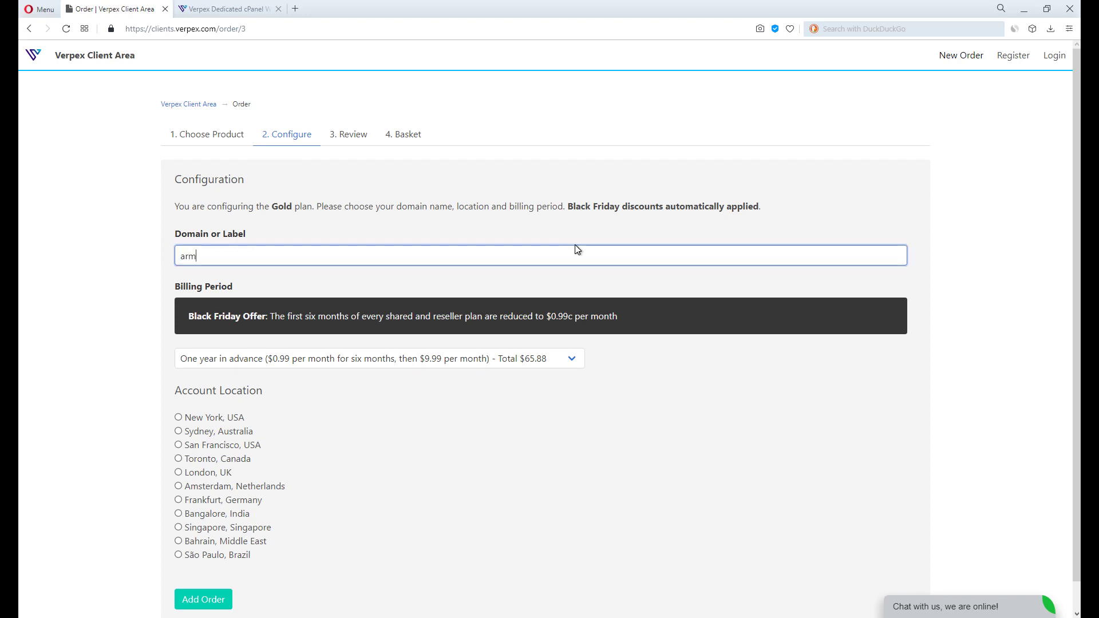
type(".monster")
left_click(315, 359)
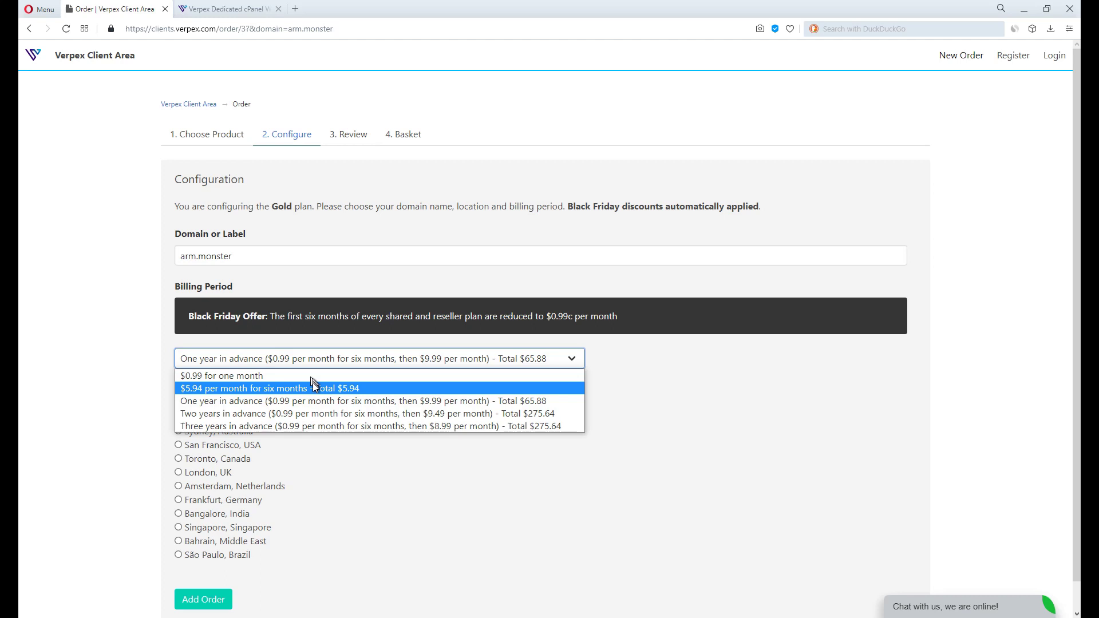
left_click(314, 386)
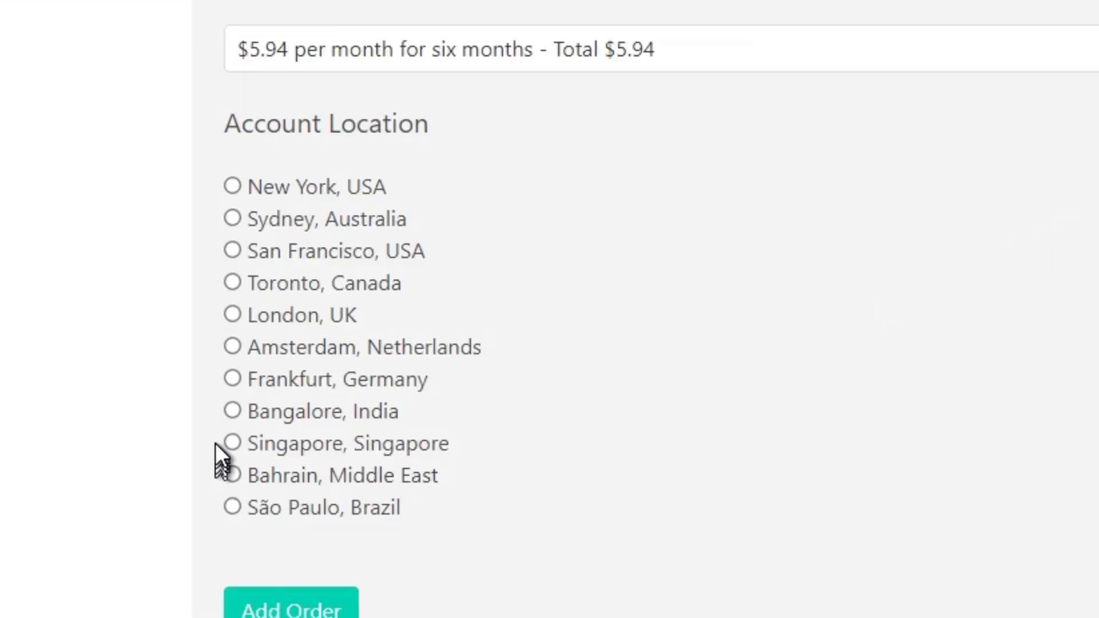
left_click(232, 443)
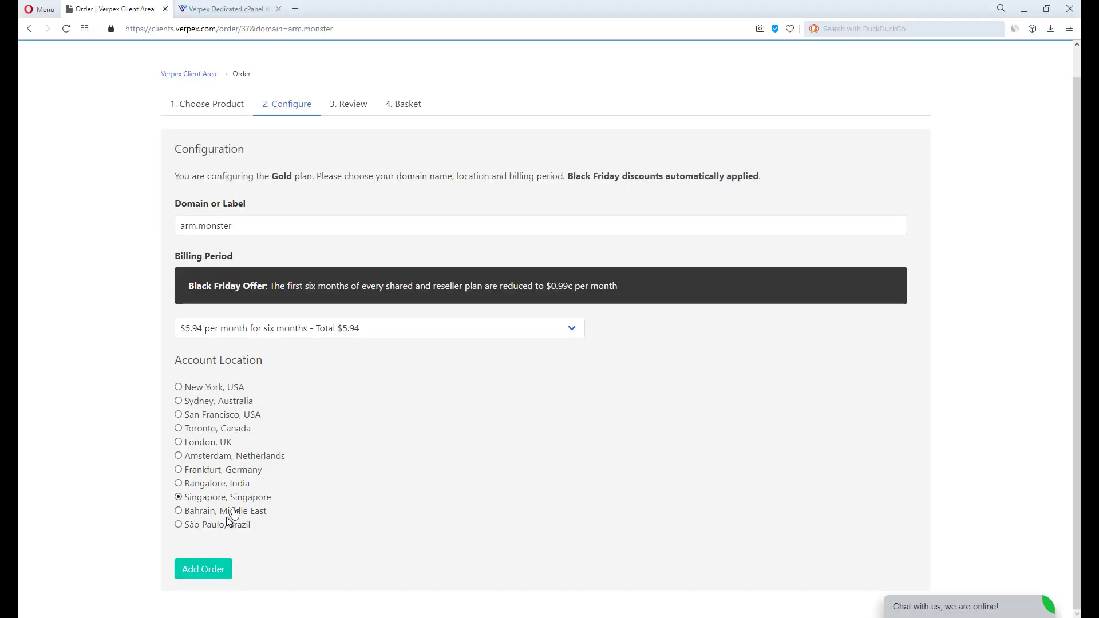
left_click(204, 569)
left_click(282, 299)
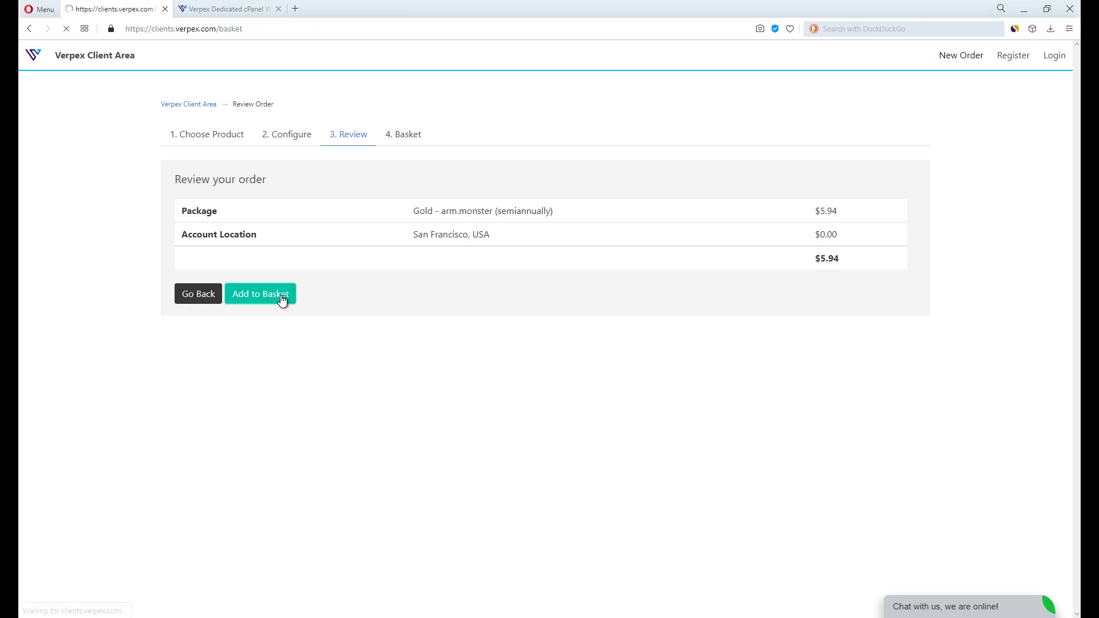
Step: Fill in the new account details and pay the $5.94 invoice through PayPal
scroll(595, 342, "down", 8)
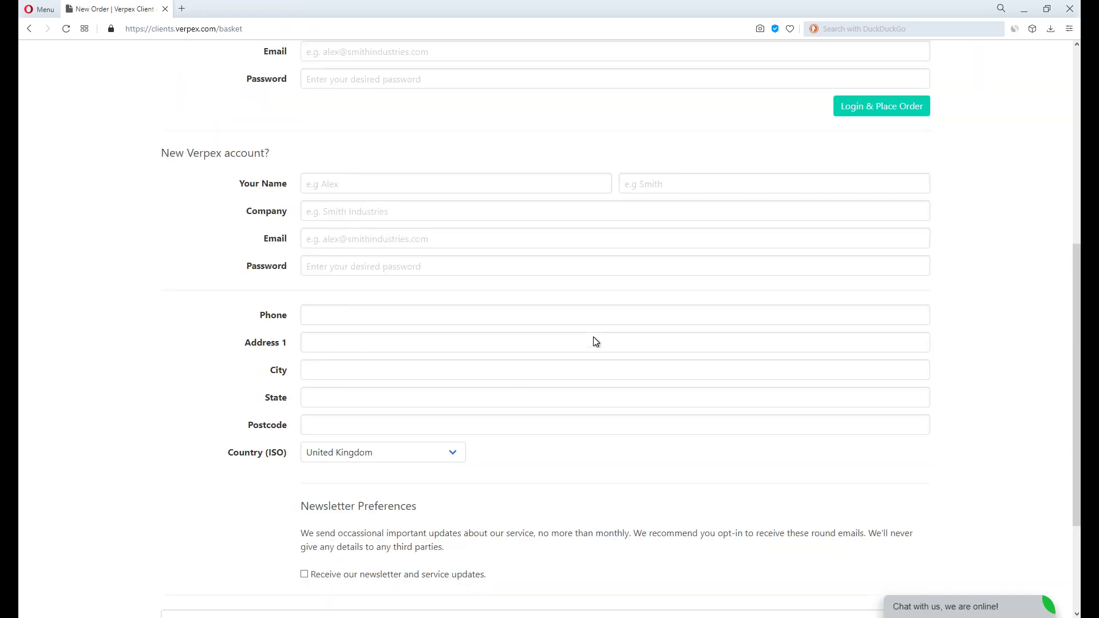
left_click(518, 184)
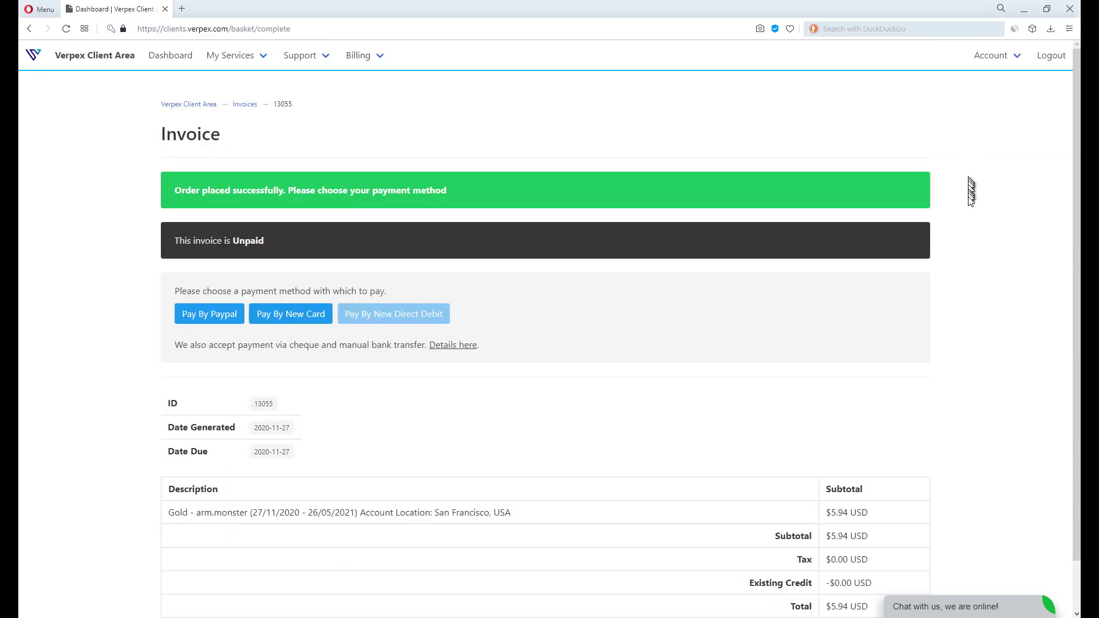
left_click(227, 315)
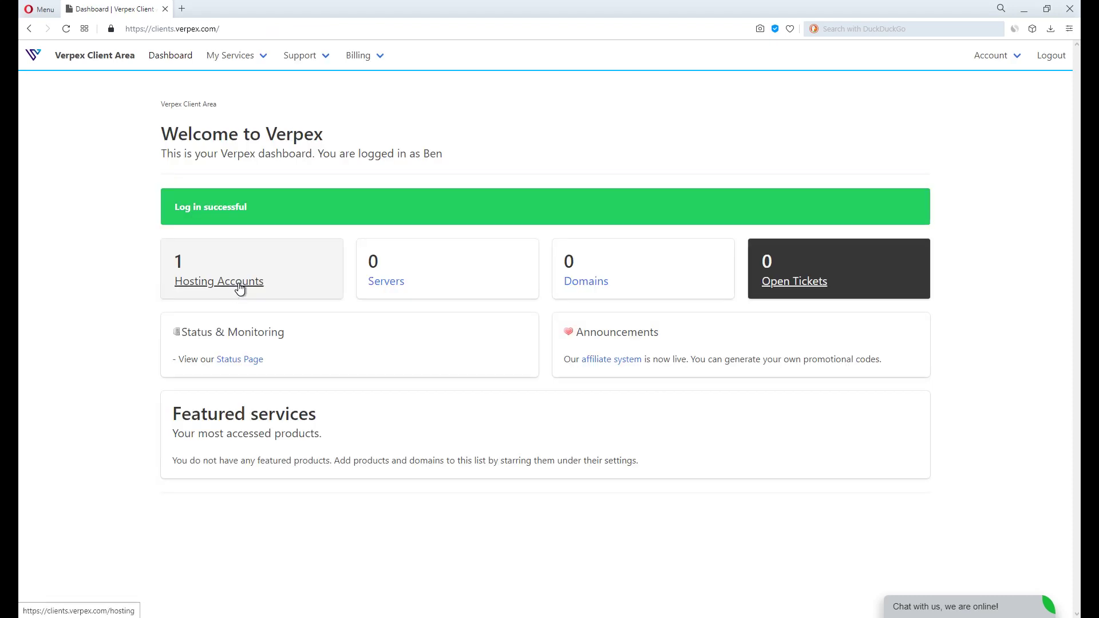
Step: Check arm.monster is active under Hosting Accounts, then switch to the Verpex welcome email
left_click(239, 284)
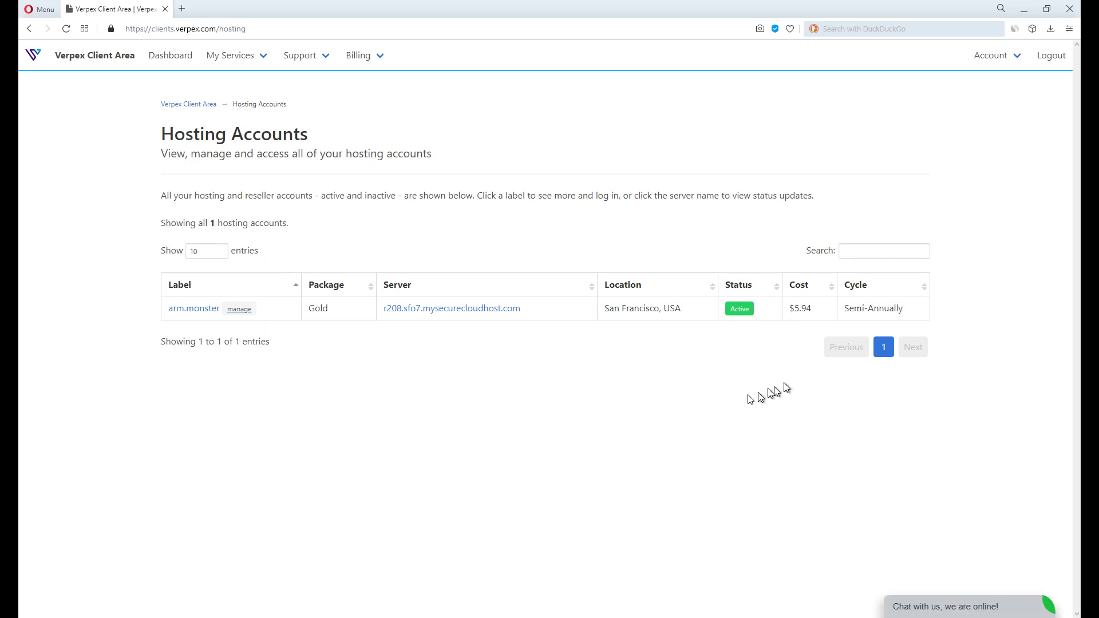
key("alt+Tab")
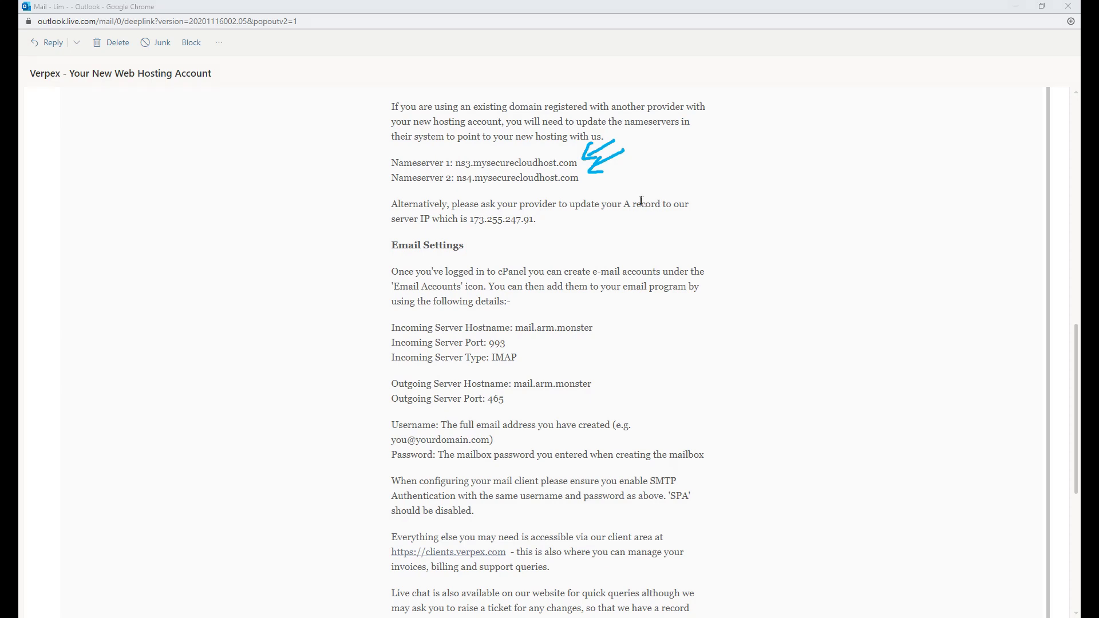
Step: Select the first nameserver, ns3.mysecurecloudhost.com, in the welcome email
key("Escape")
left_click_drag(294, 265, 606, 263)
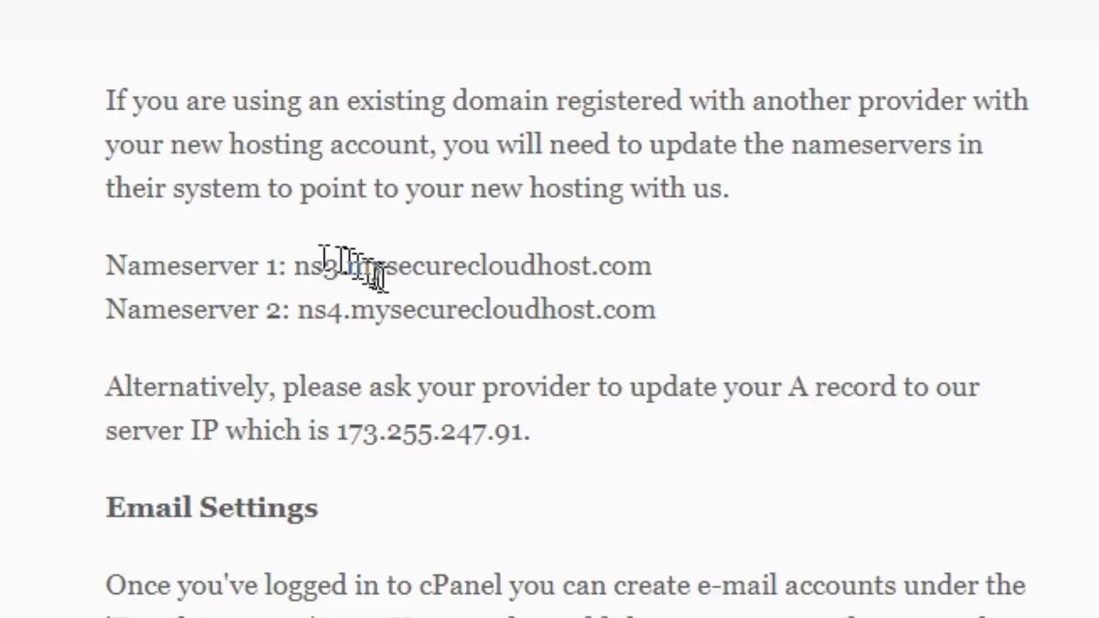
Step: Switch arm.monster to Custom DNS and paste ns3.mysecurecloudhost.com as the first nameserver
left_click_drag(294, 265, 651, 268)
key("ctrl+c")
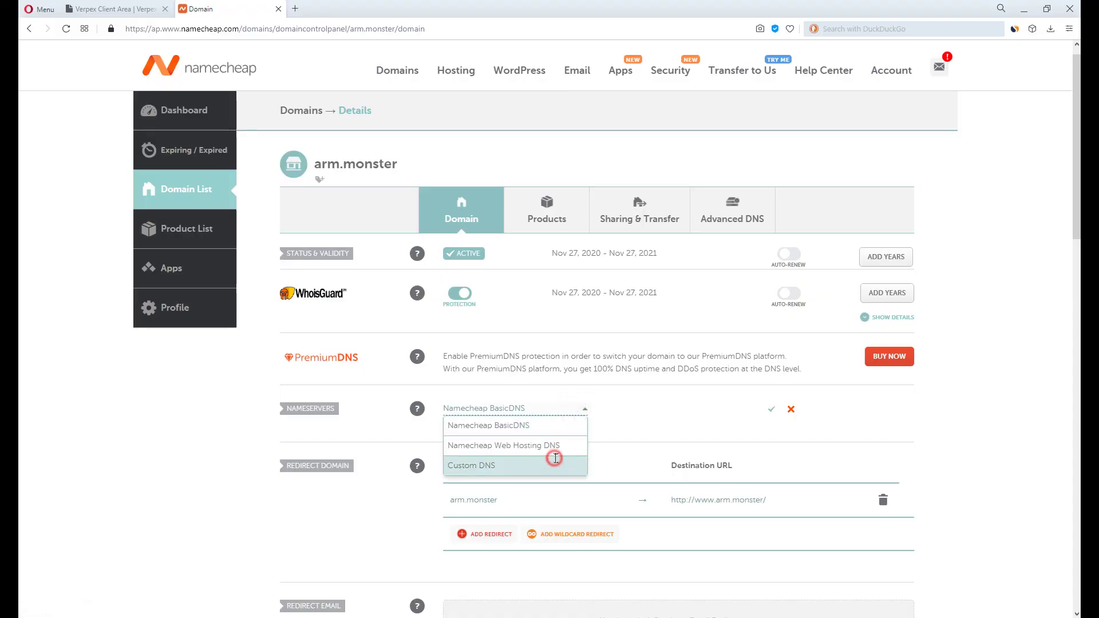
left_click(555, 457)
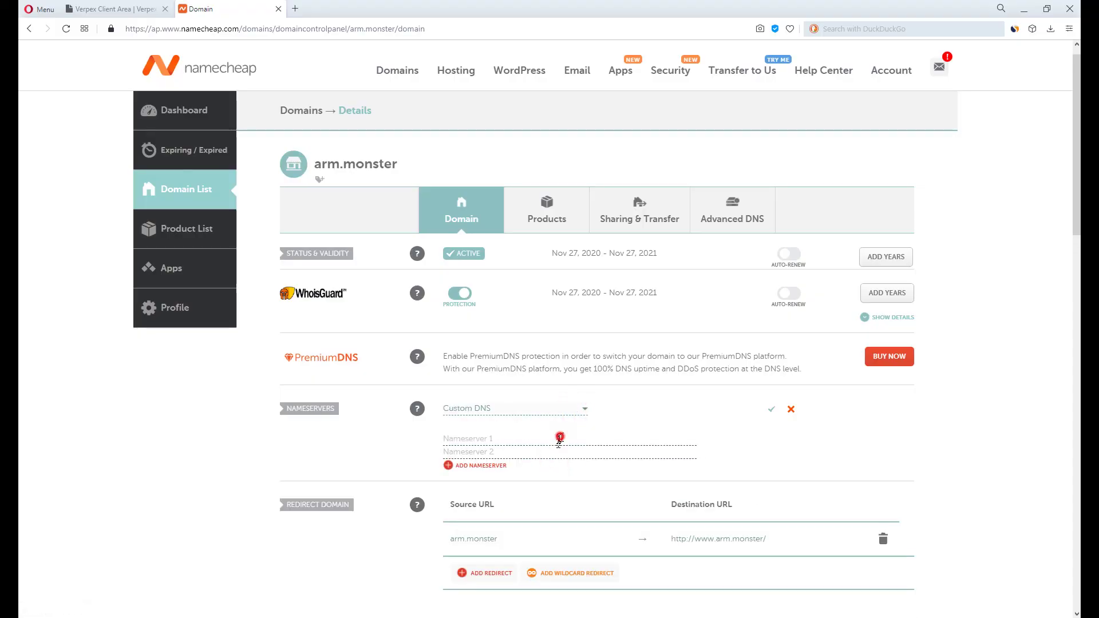
left_click(559, 439)
key("ctrl+v")
Step: Enter ns4.mysecurecloudhost.com as the second nameserver and save the change
left_click(547, 452)
key("ctrl+v")
left_click(457, 451)
key("BackSpace")
type("4")
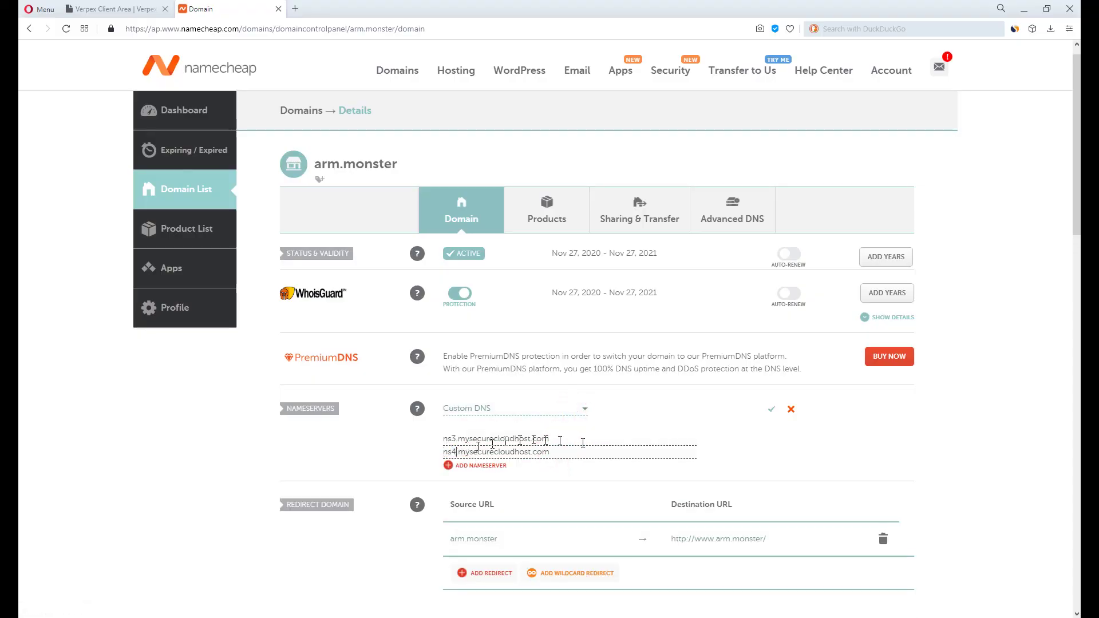
left_click(770, 413)
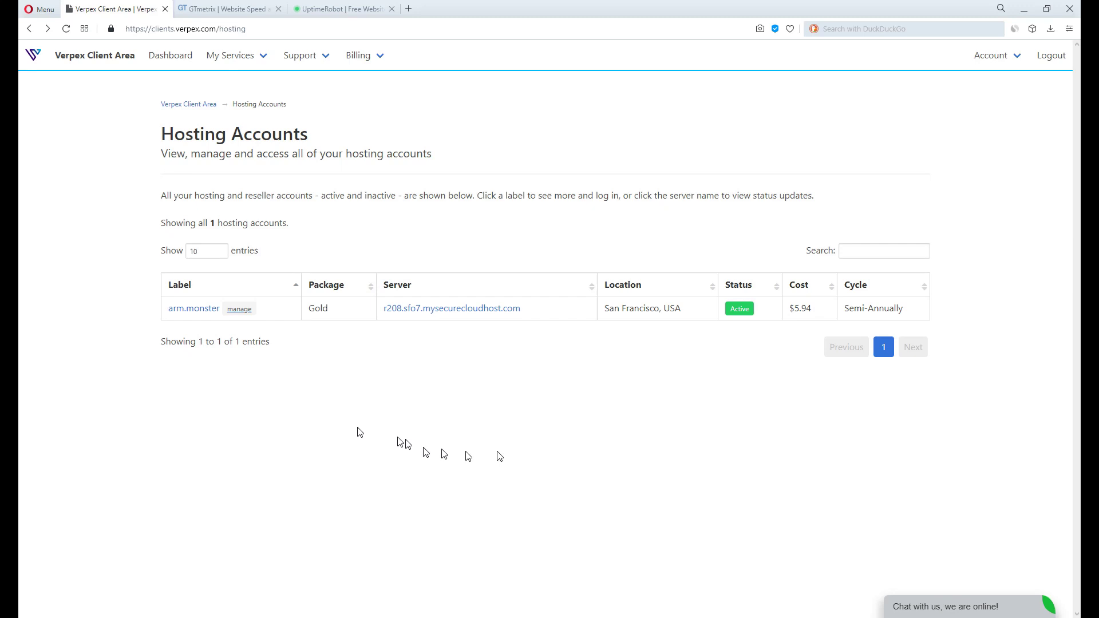
Step: Open the arm.monster hosting account's details page
left_click(216, 311)
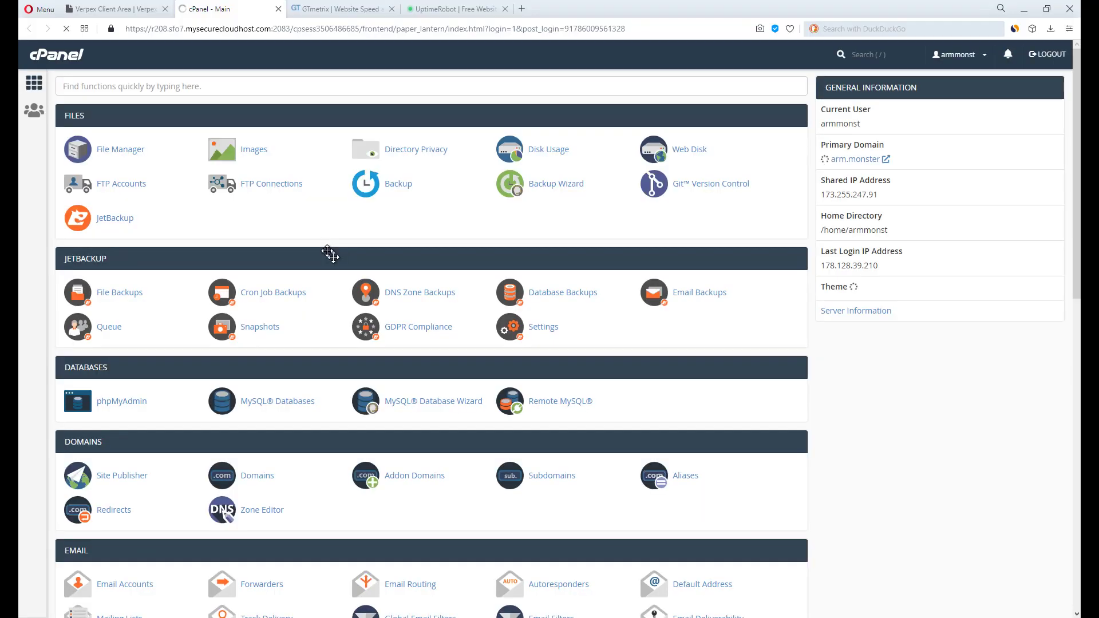
scroll(330, 254, "down", 15)
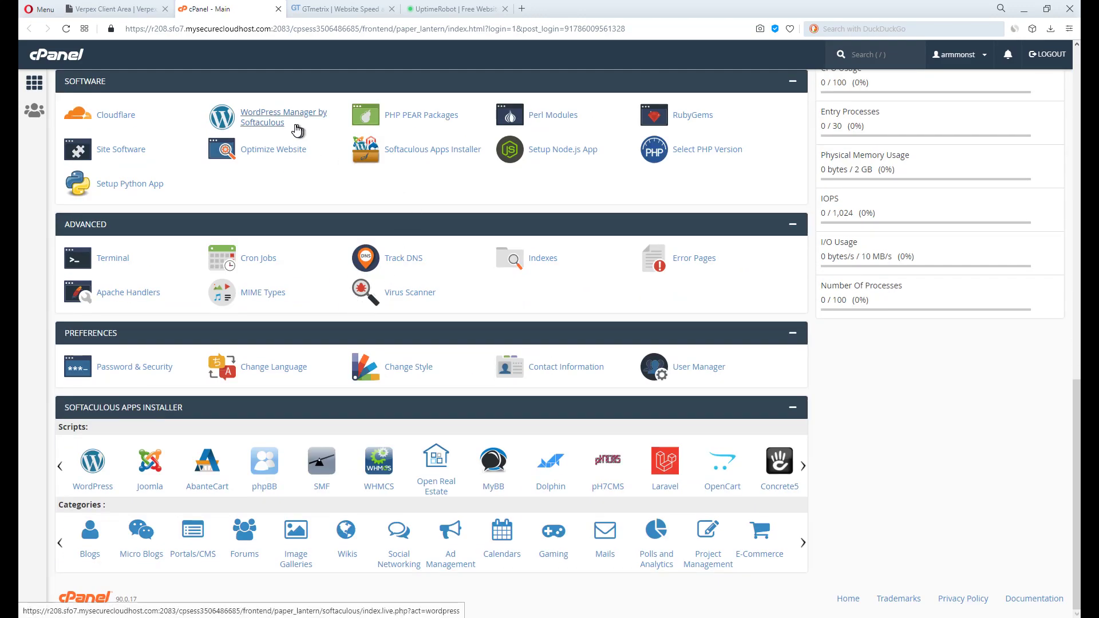
left_click(298, 131)
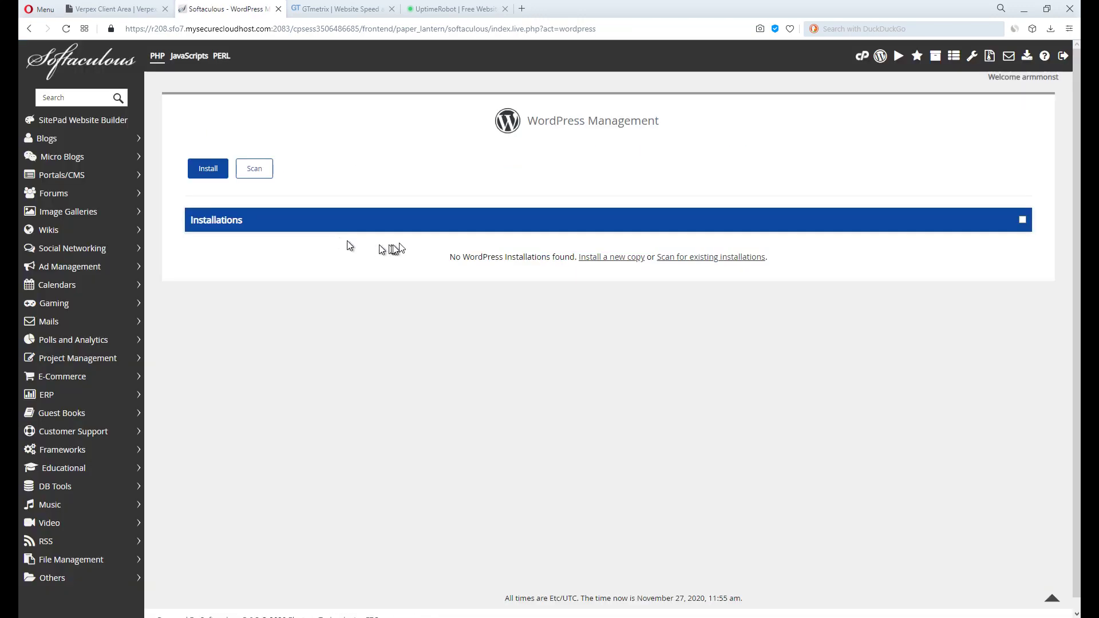
left_click(624, 257)
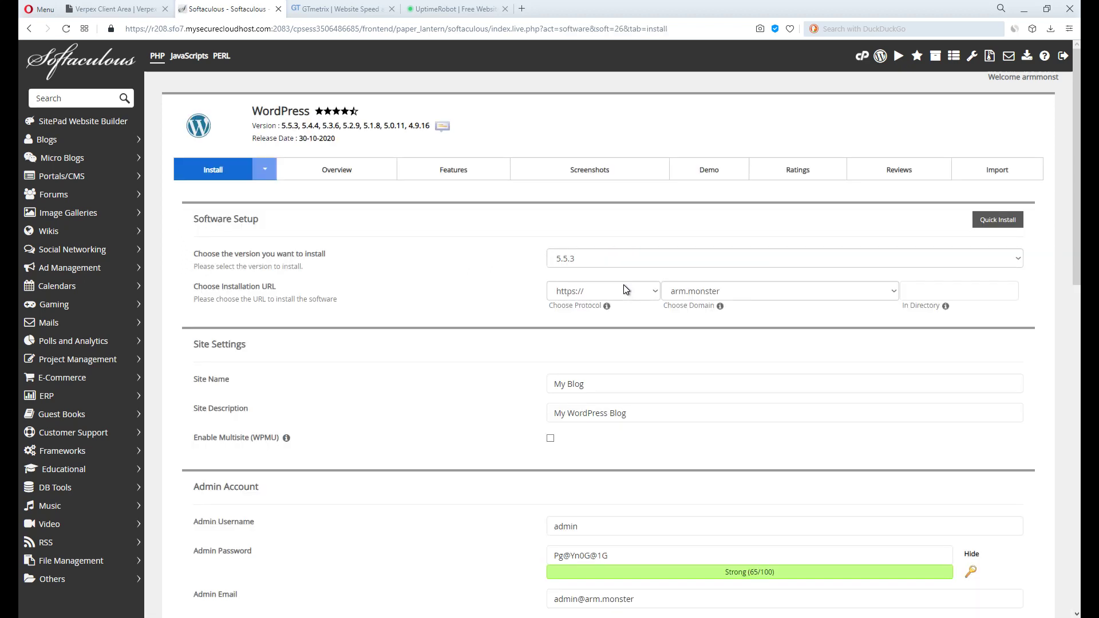
left_click(624, 285)
left_click(607, 333)
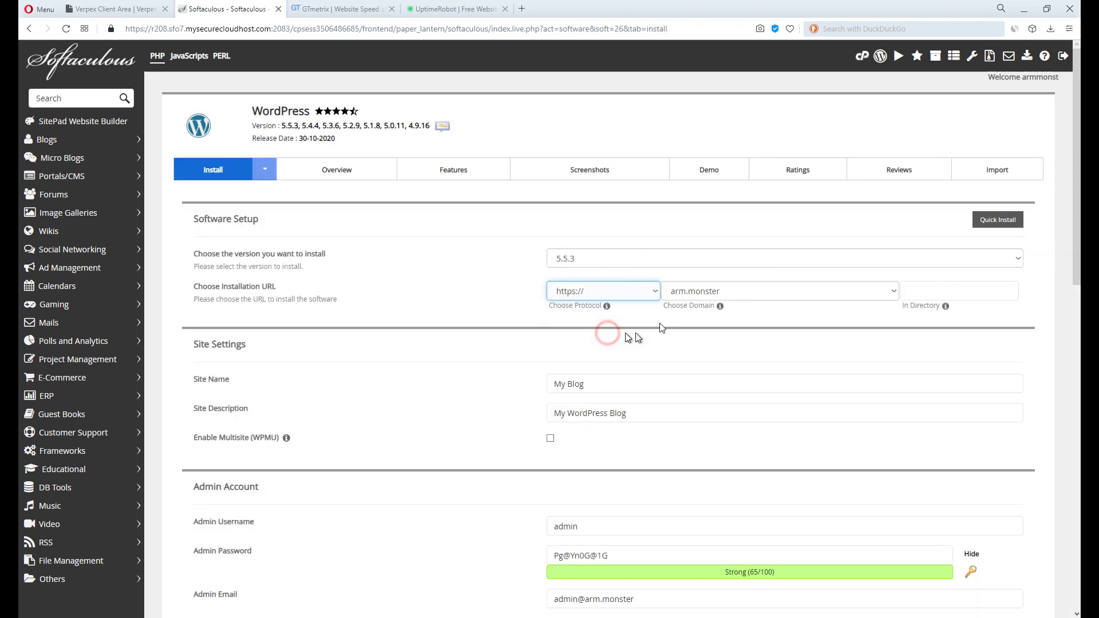
left_click(720, 297)
left_click(722, 296)
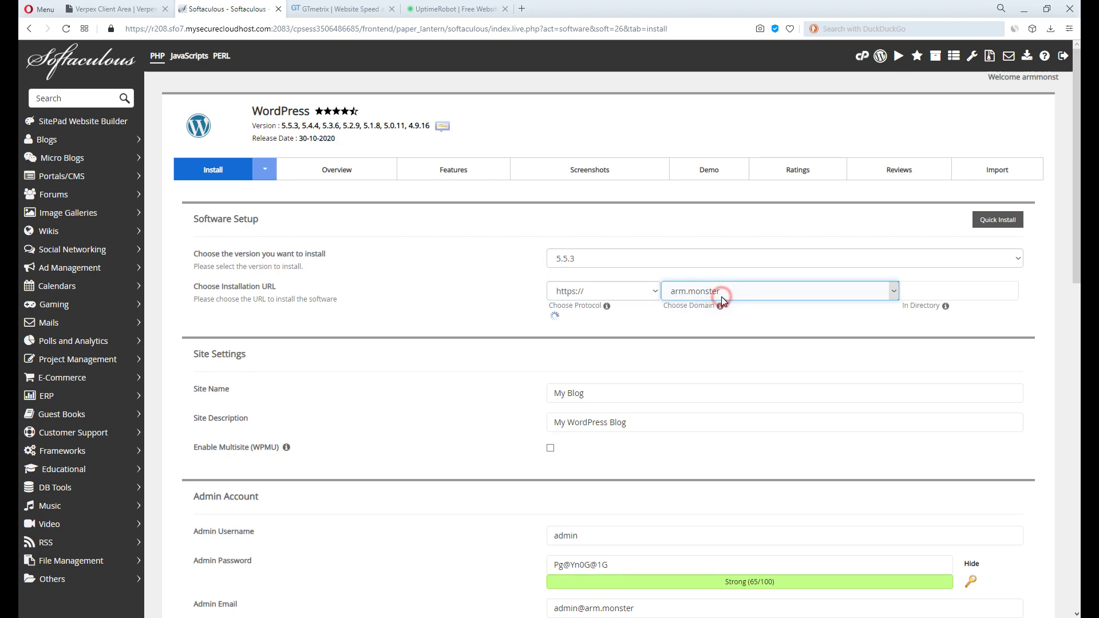
left_click(714, 339)
Step: Choose the Peach theme and run the WordPress installation
scroll(715, 336, "down", 2)
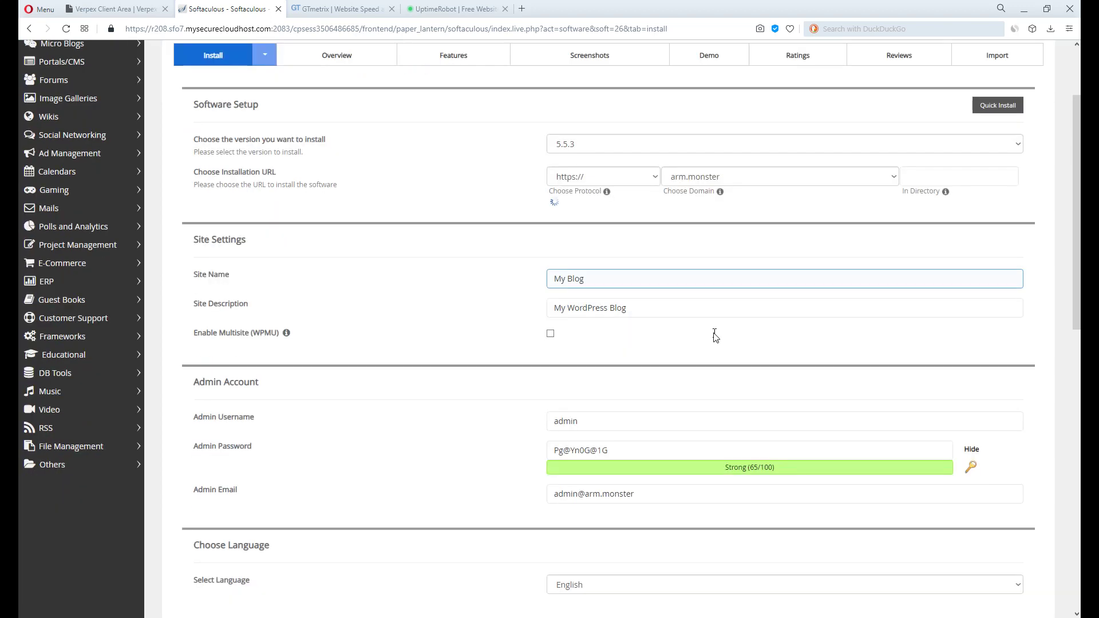
scroll(714, 337, "down", 12)
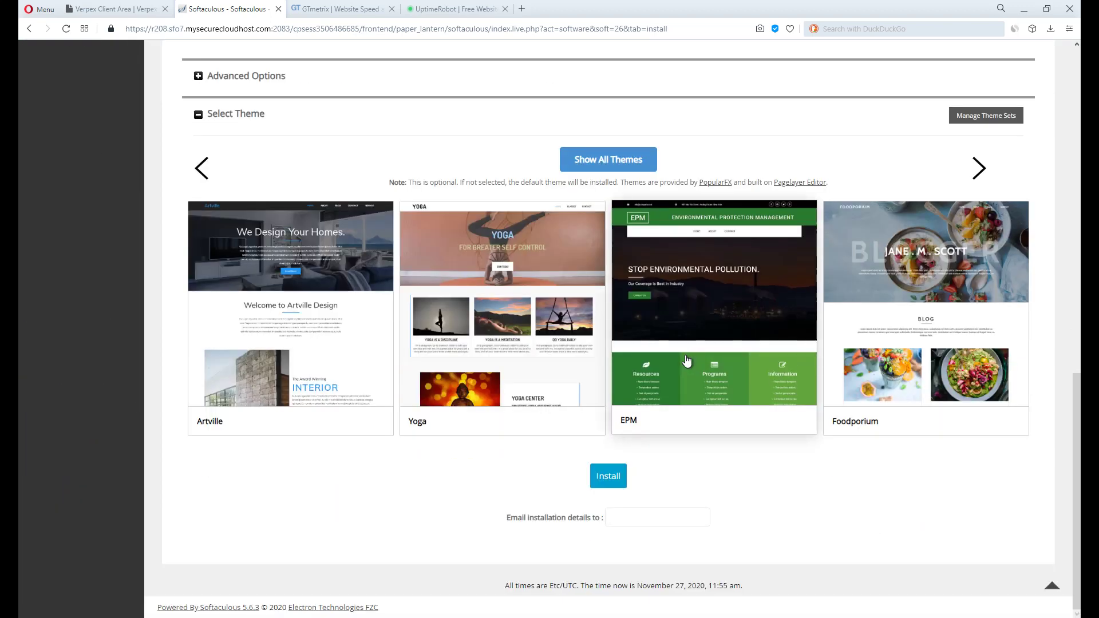
left_click(687, 360)
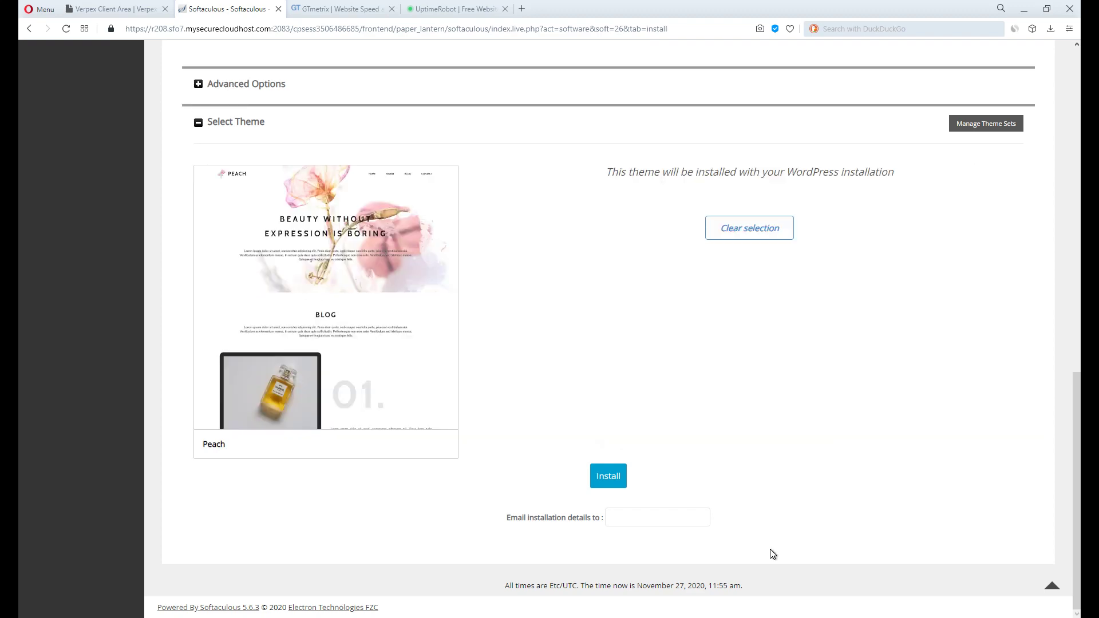
left_click(621, 483)
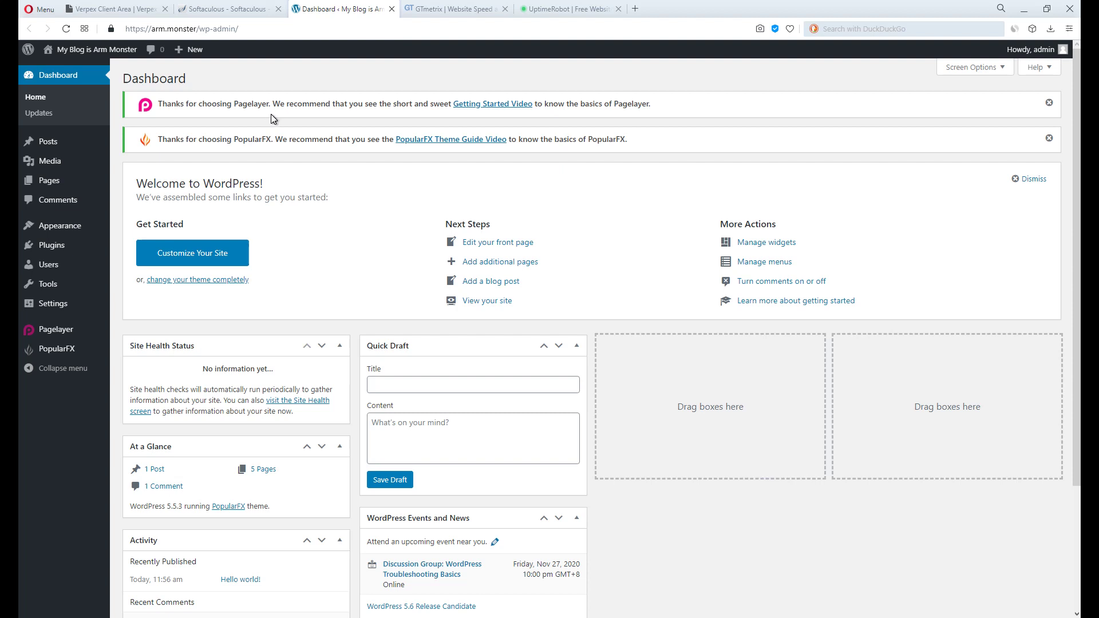
Step: View the padlock's connection security info for the WordPress dashboard
left_click(113, 29)
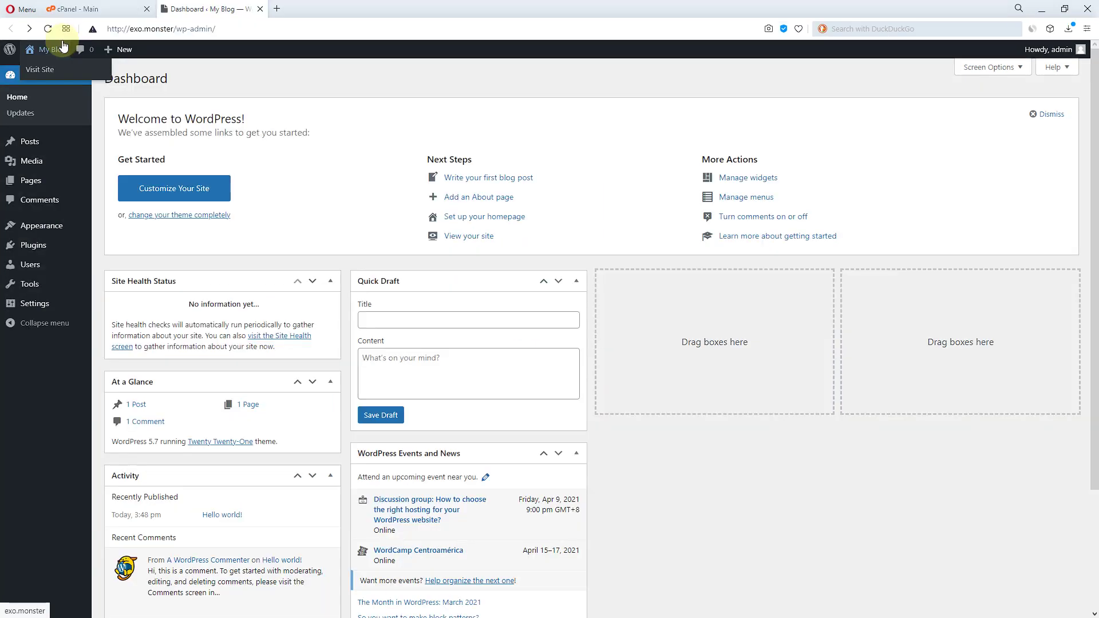
Step: From the cPanel home page, open SSL/TLS Status and select all 18 listed domains
left_click(85, 7)
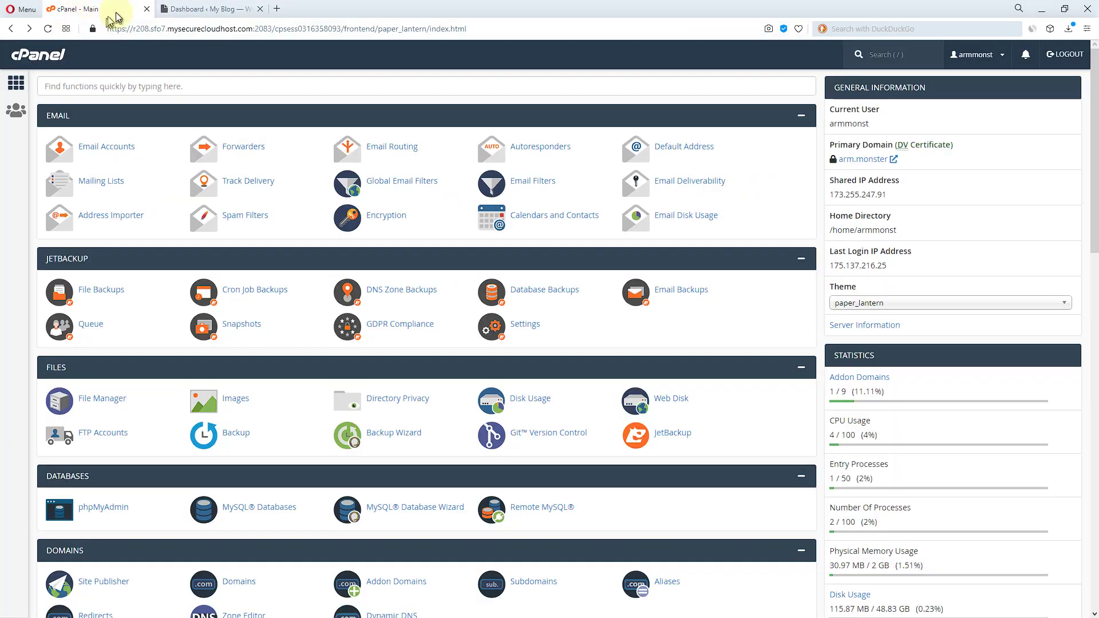
scroll(595, 317, "down", 3)
scroll(595, 317, "down", 6)
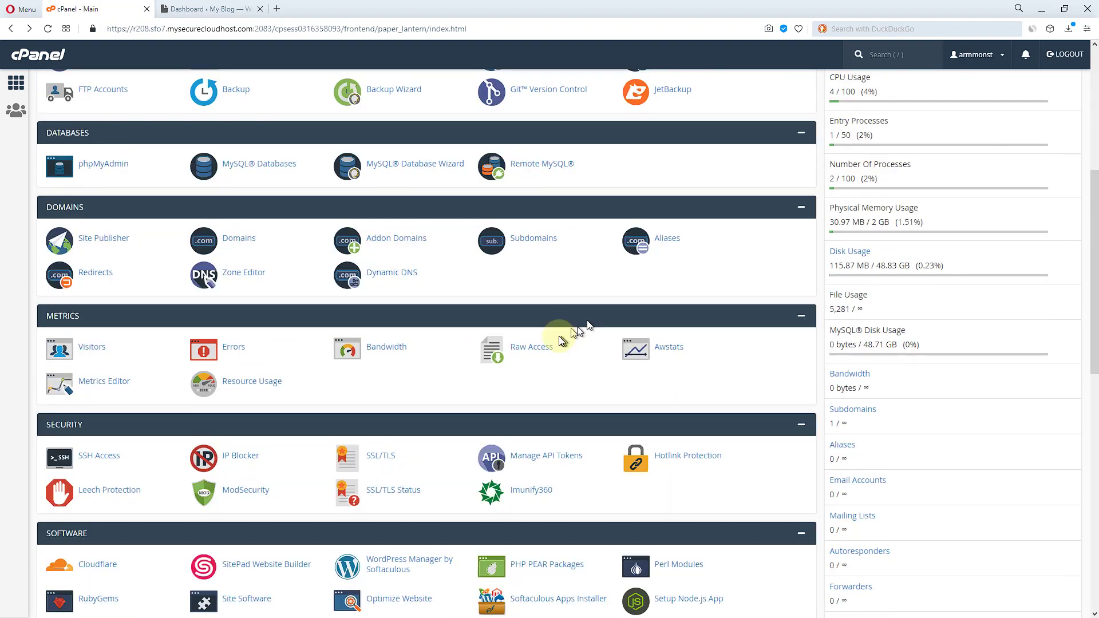
left_click(403, 324)
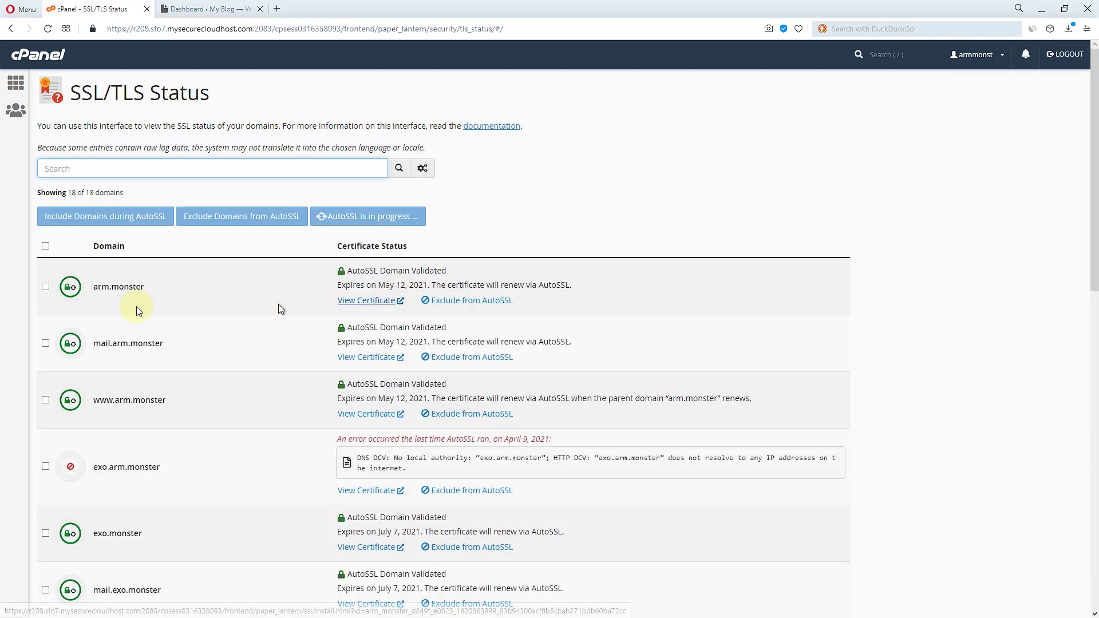
left_click(46, 246)
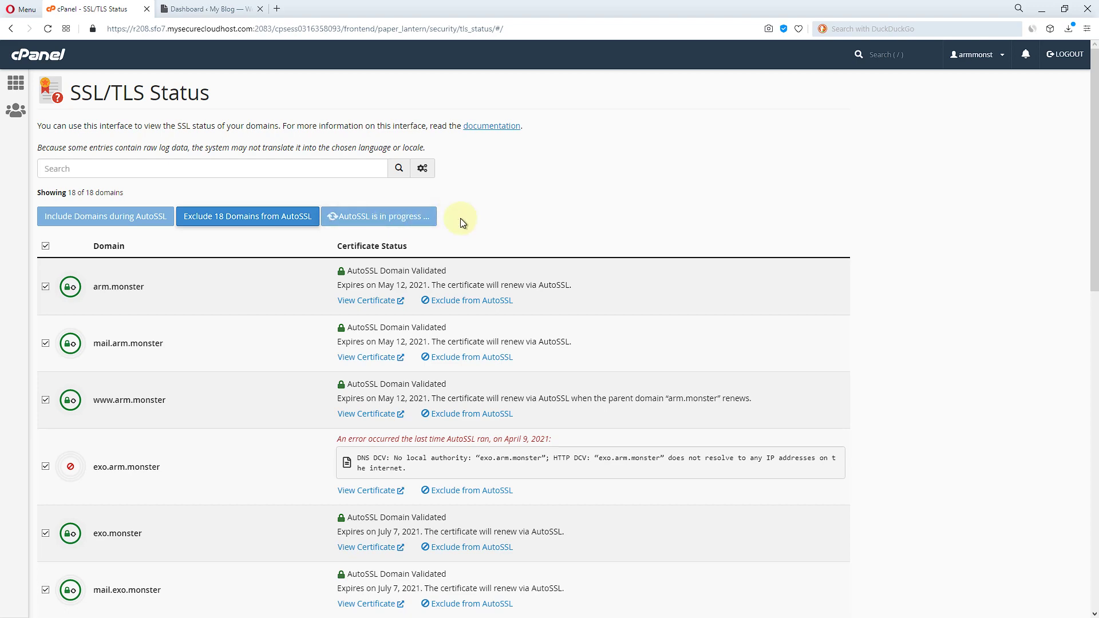
scroll(525, 513, "down", 1)
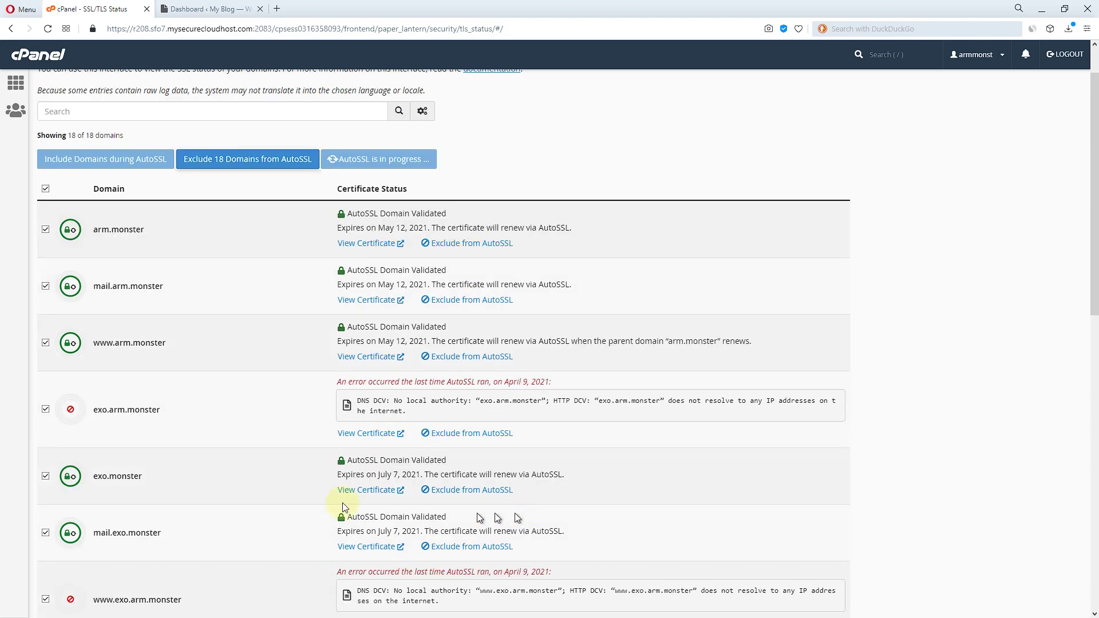
Step: Reload the exo.monster WordPress dashboard using https instead of http in its address
left_click(209, 8)
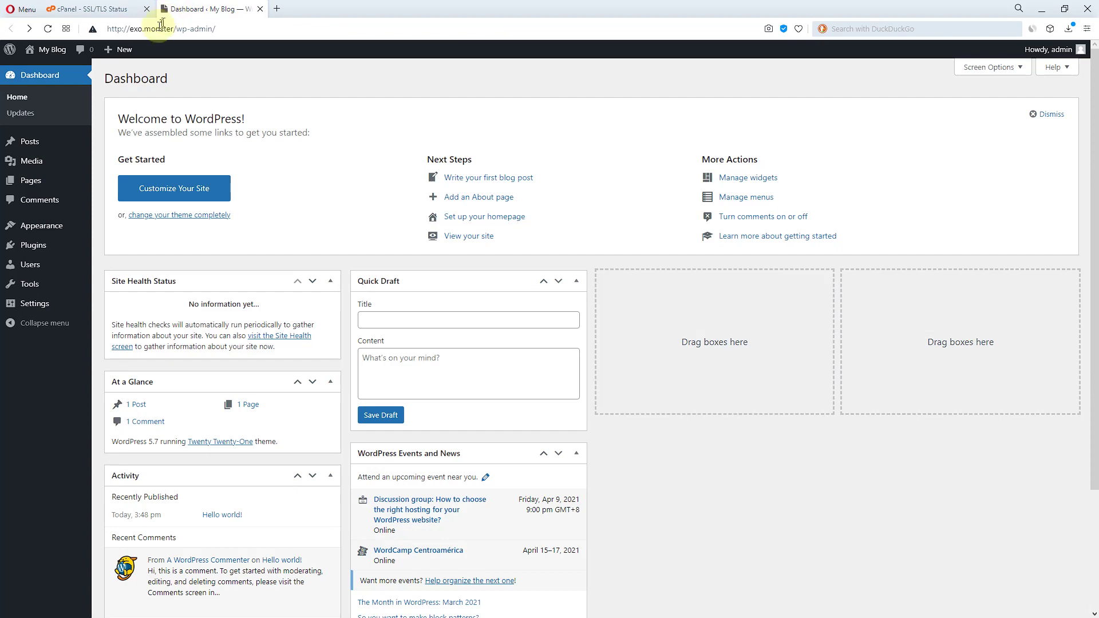
left_click(119, 33)
left_click(117, 29)
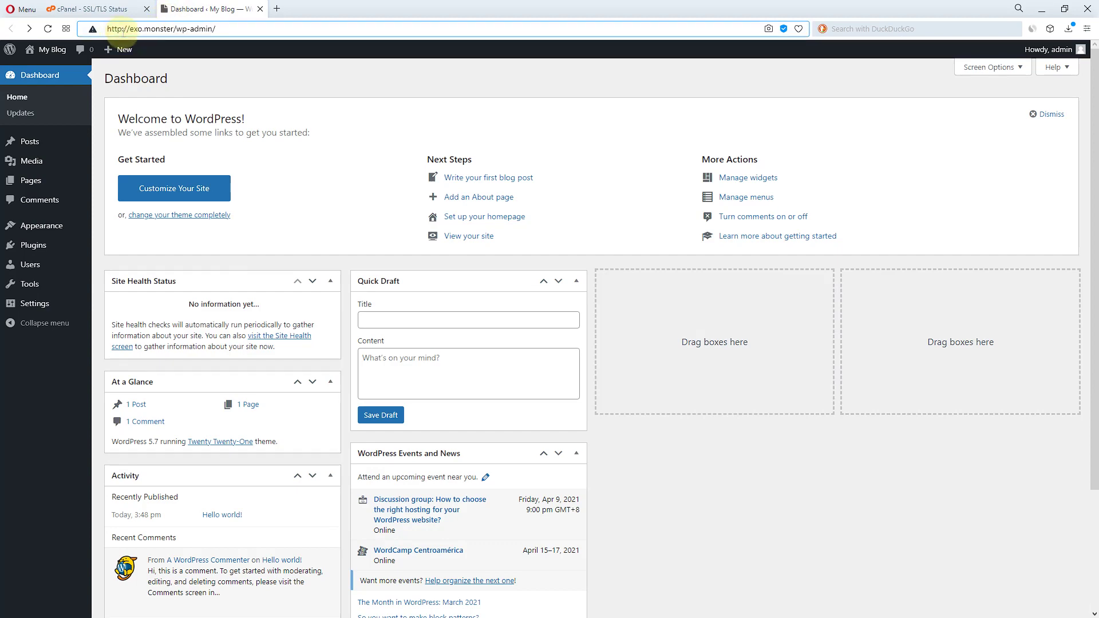
type("s")
key("Return")
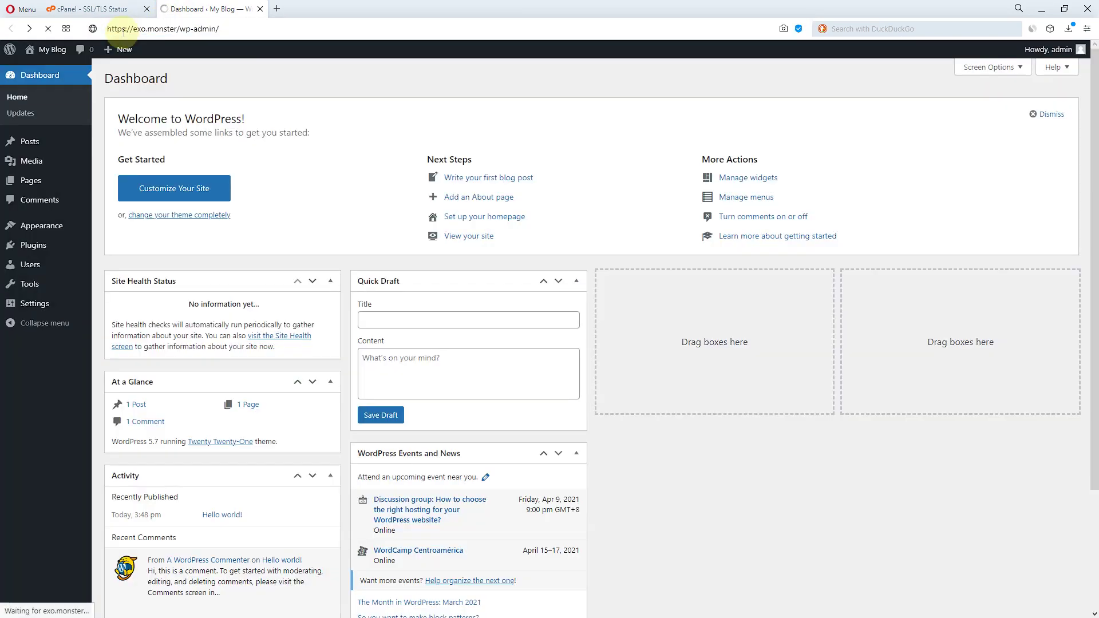